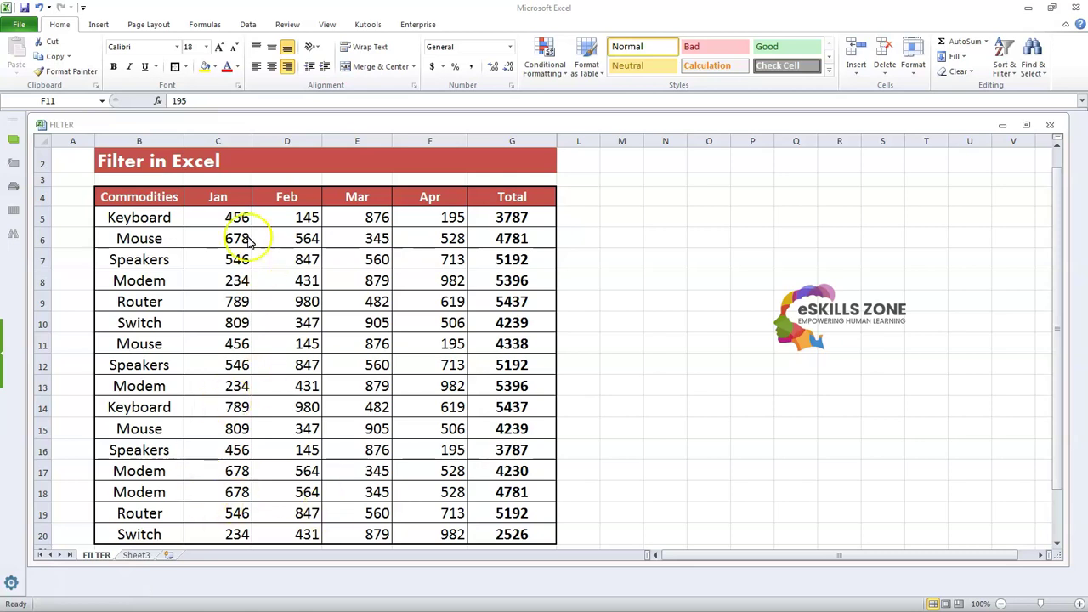
Step: Turn on header filtering with Ctrl+Shift+L and check the Mar filter arrow
{"action": "left_click", "coordinate": [328, 280]}
{"action": "left_click", "coordinate": [364, 259]}
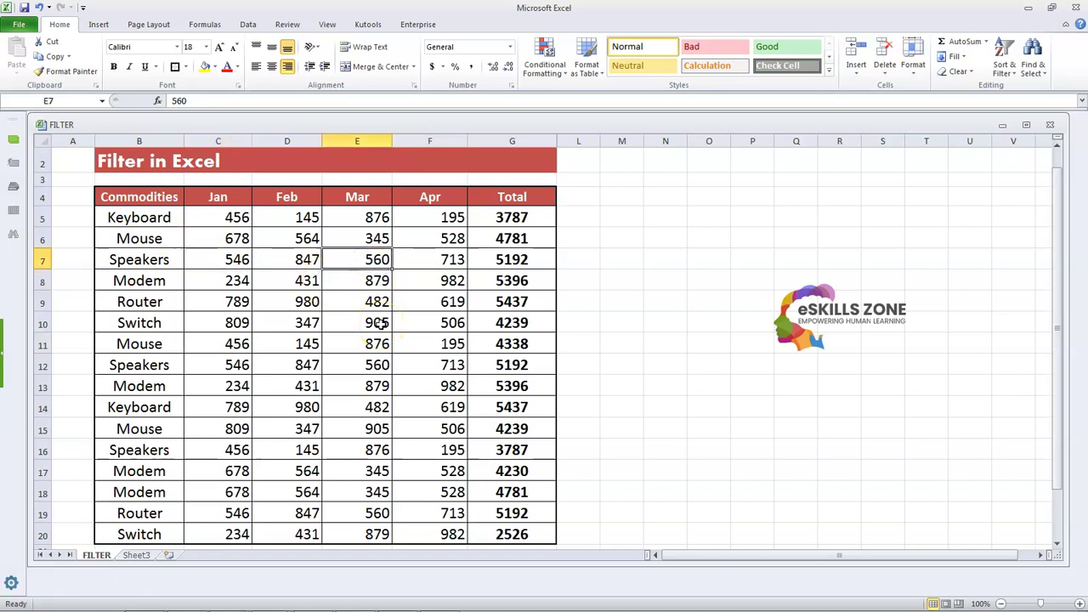
{"action": "key", "text": "ctrl+shift+l"}
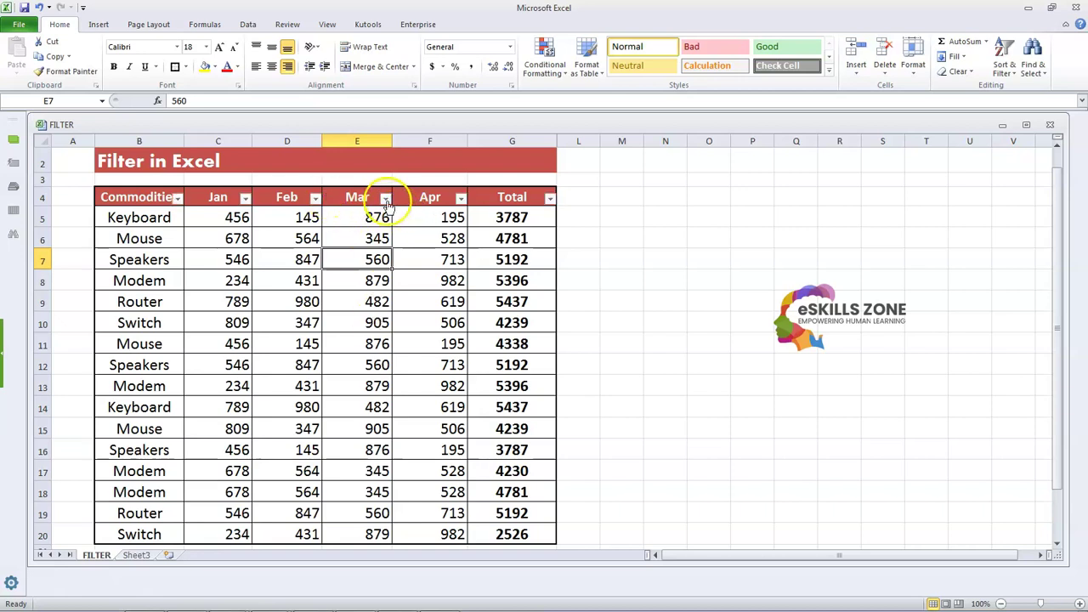
{"action": "left_click", "coordinate": [386, 198]}
{"action": "left_click", "coordinate": [387, 201]}
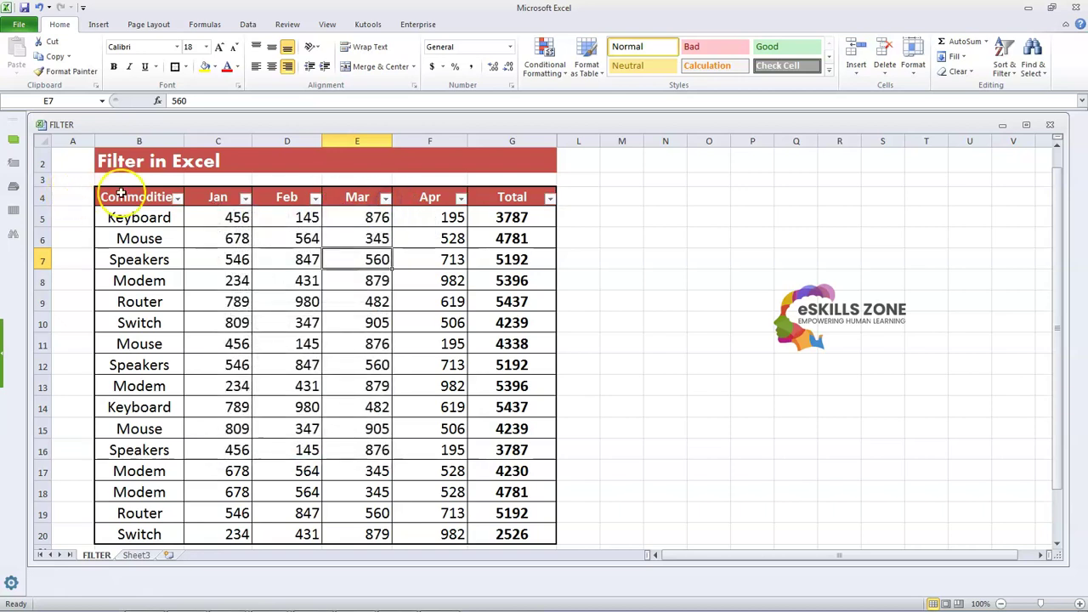
Step: Turn filtering off again with Ctrl+Shift+L, leaving the headers without arrows
{"action": "left_click", "coordinate": [146, 217]}
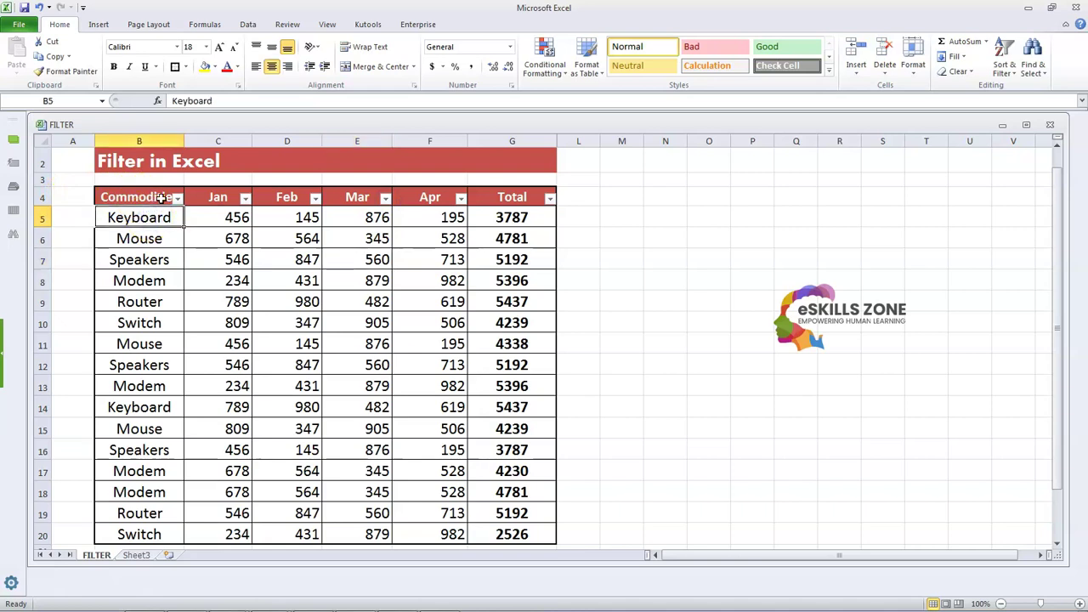
{"action": "left_click", "coordinate": [227, 318]}
{"action": "key", "text": "ctrl+shift+l"}
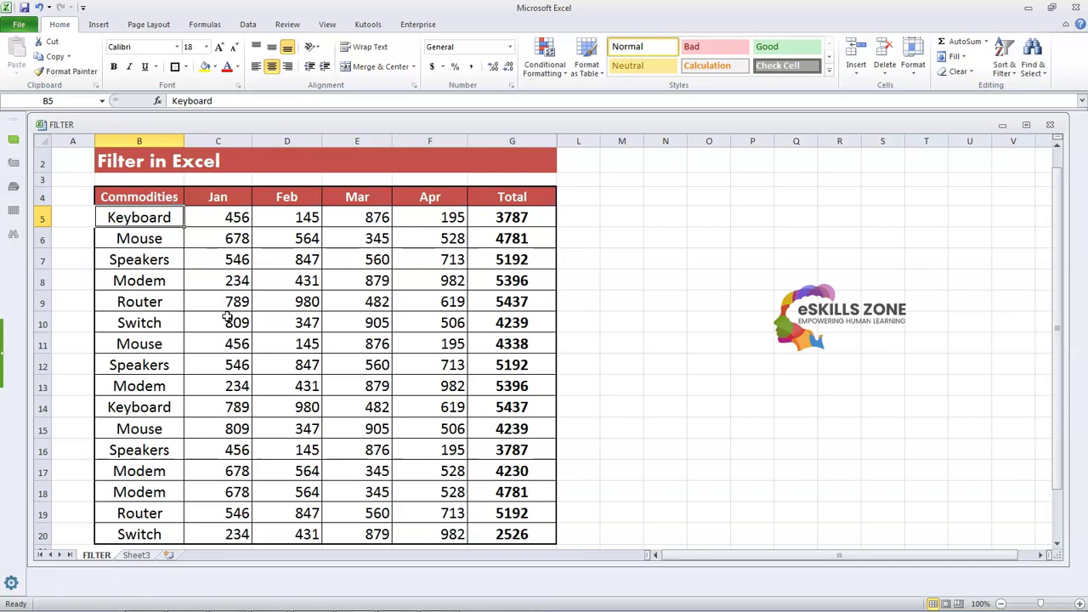
{"action": "left_click", "coordinate": [310, 260]}
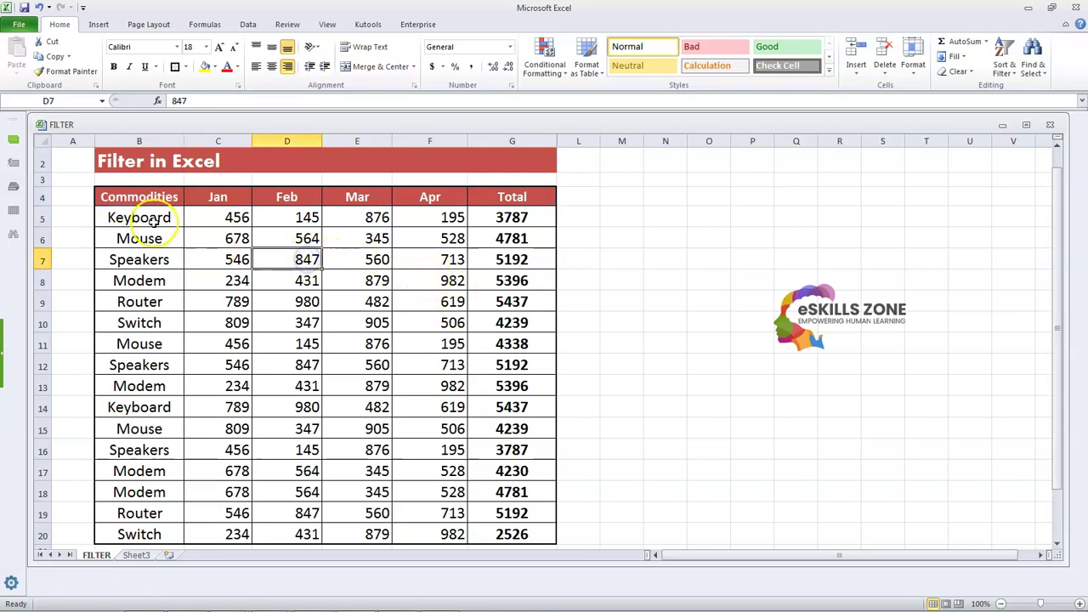
{"action": "left_click", "coordinate": [342, 257]}
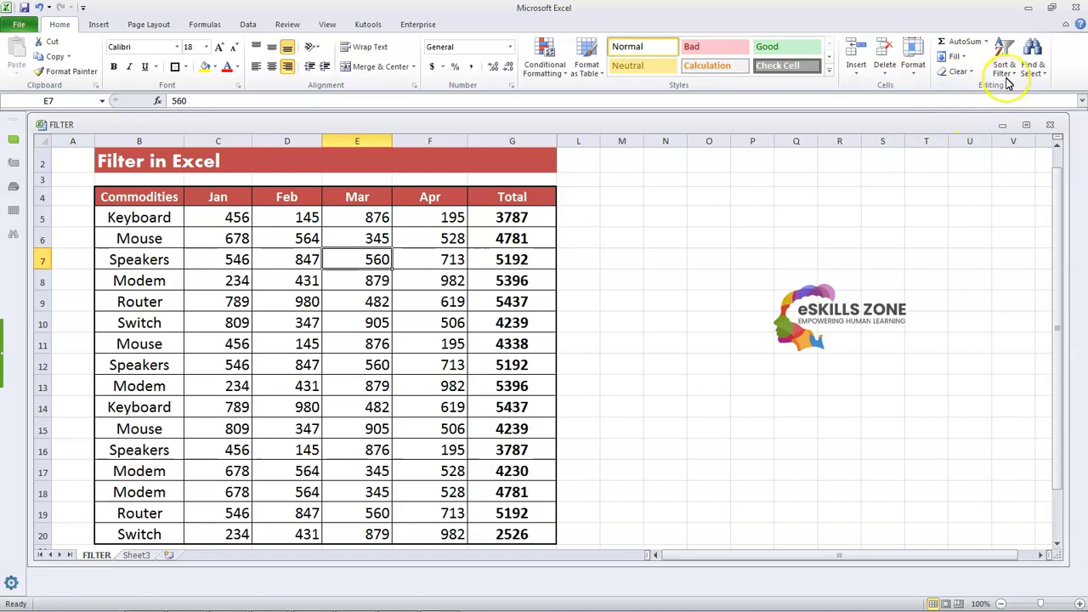
Step: Use Data > Filter to put arrows on the Commodities through Total headers
{"action": "left_click", "coordinate": [247, 24]}
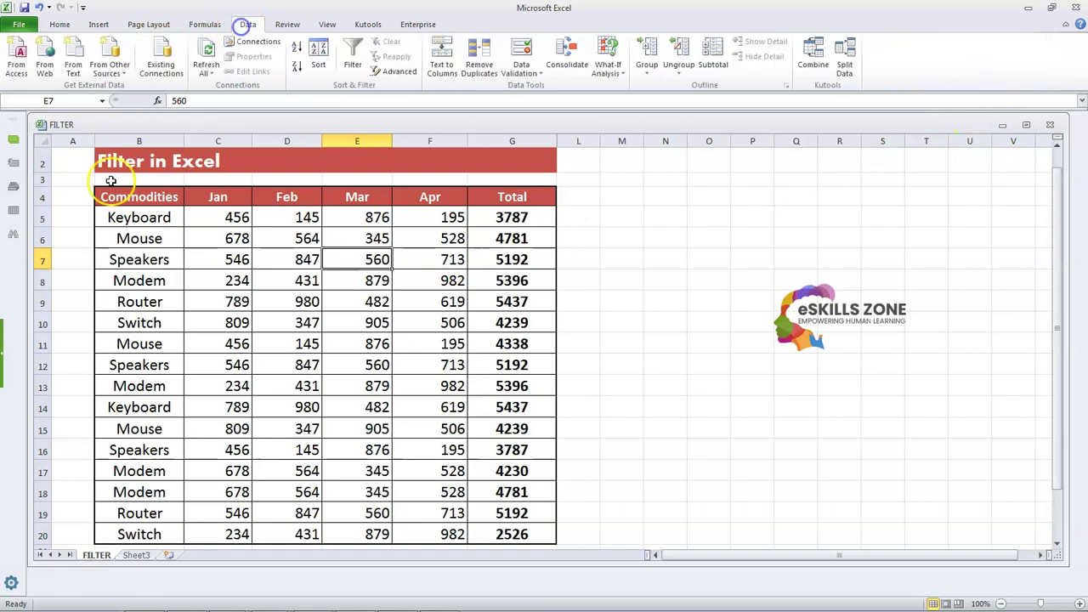
{"action": "left_click", "coordinate": [356, 54]}
{"action": "left_click", "coordinate": [123, 218]}
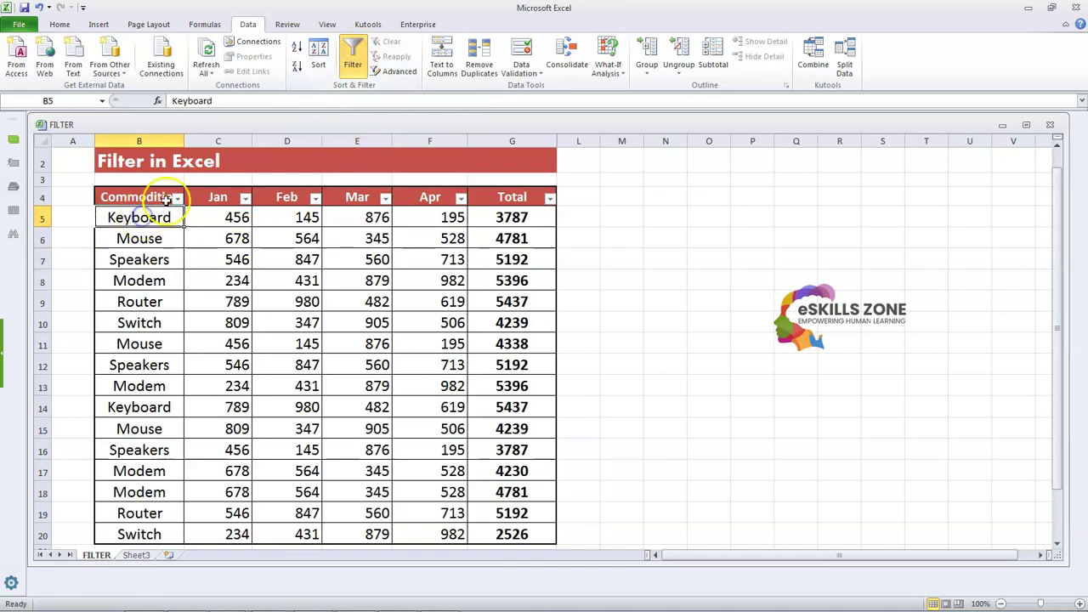
{"action": "left_click", "coordinate": [175, 198]}
{"action": "left_click", "coordinate": [177, 198]}
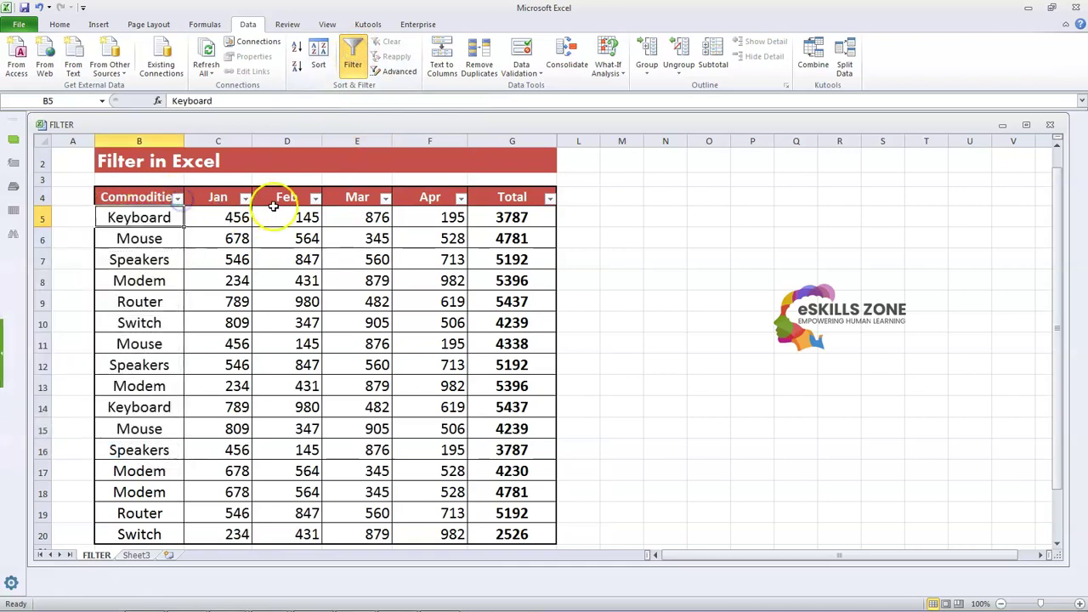
{"action": "key", "text": "ctrl+Right"}
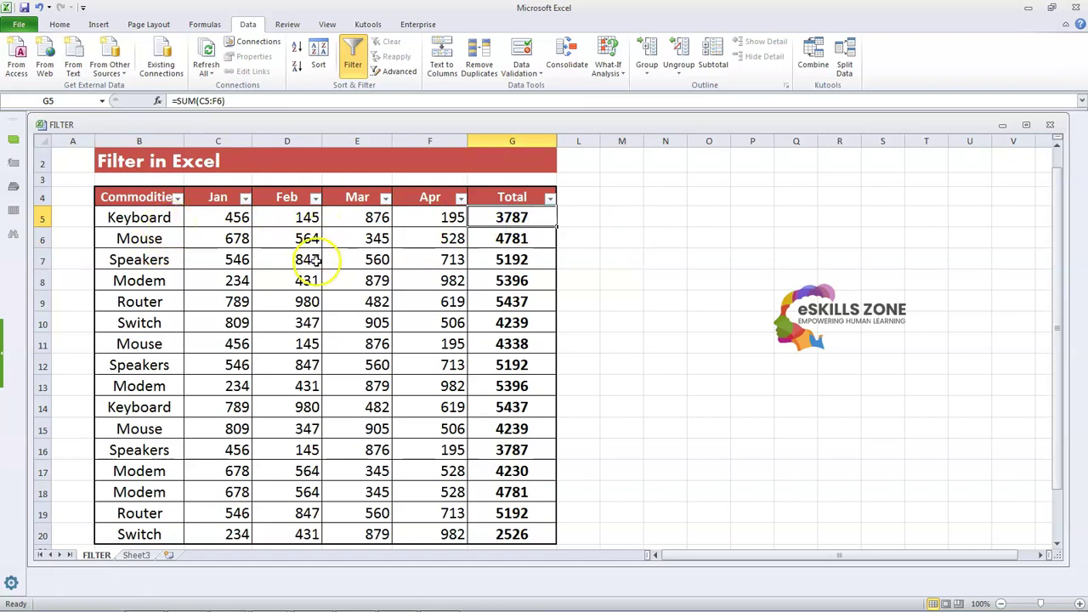
{"action": "scroll", "coordinate": [311, 263], "scroll_direction": "up", "scroll_amount": 1}
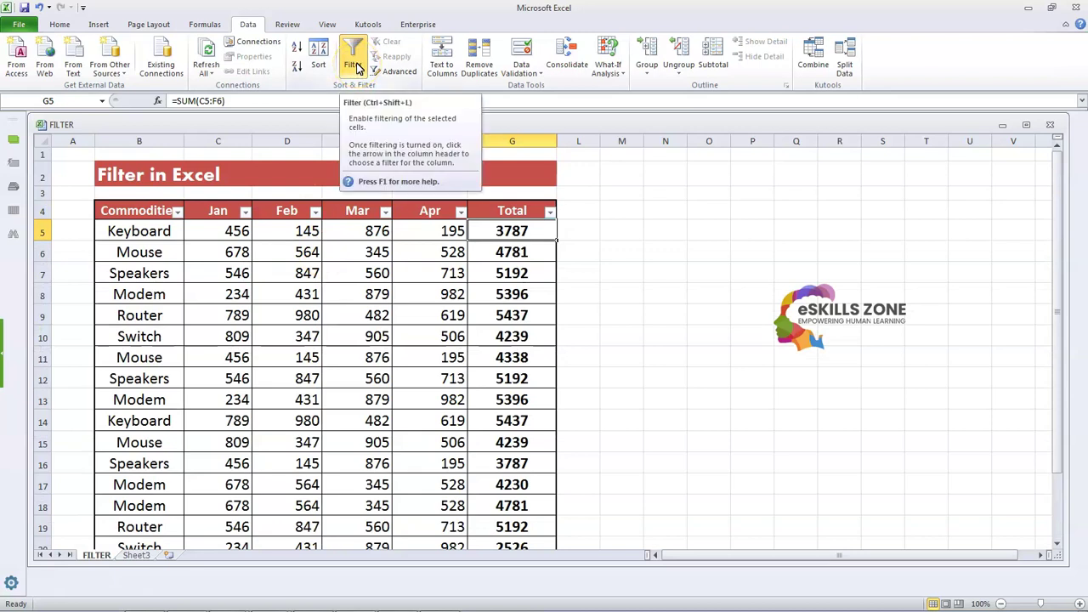
{"action": "left_click", "coordinate": [356, 68]}
{"action": "left_click", "coordinate": [355, 65]}
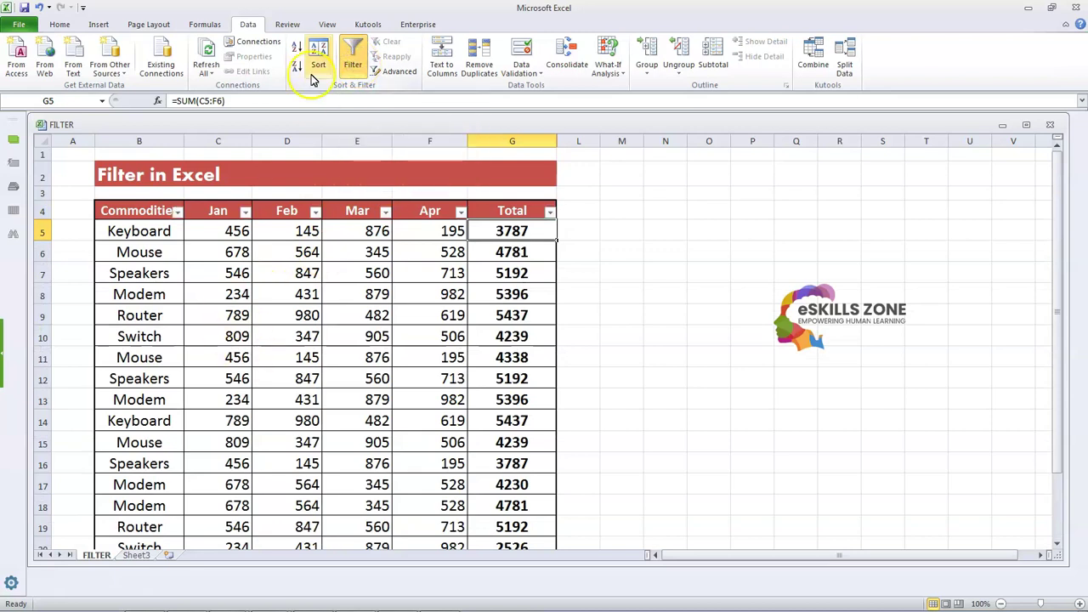
{"action": "left_click", "coordinate": [357, 67]}
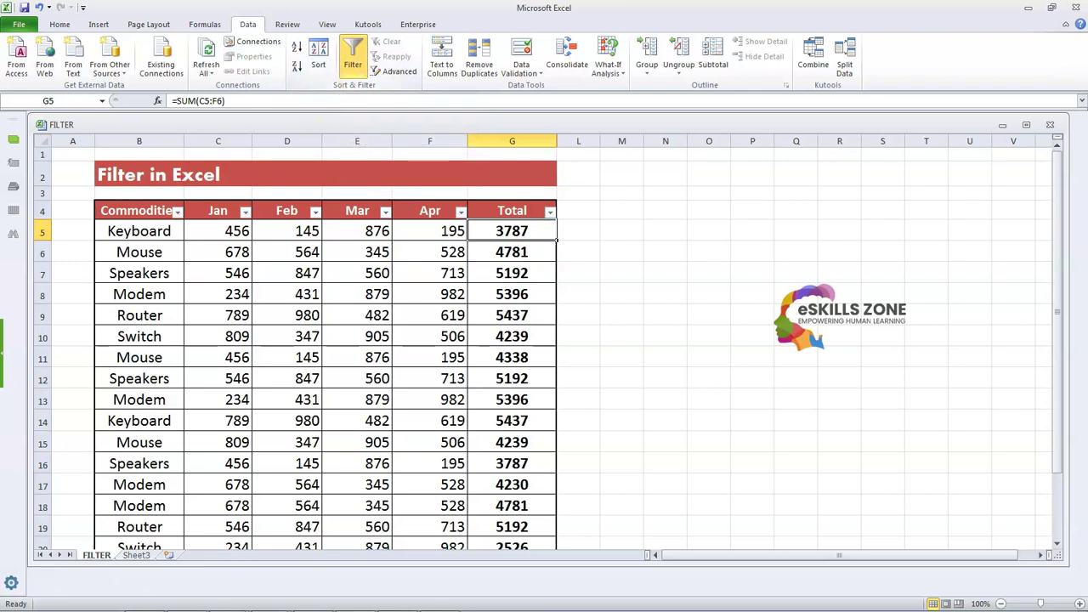
Step: Filter Commodities to Keyboard only (2 of 16 rows) and drag column B slightly wider
{"action": "left_click", "coordinate": [177, 212]}
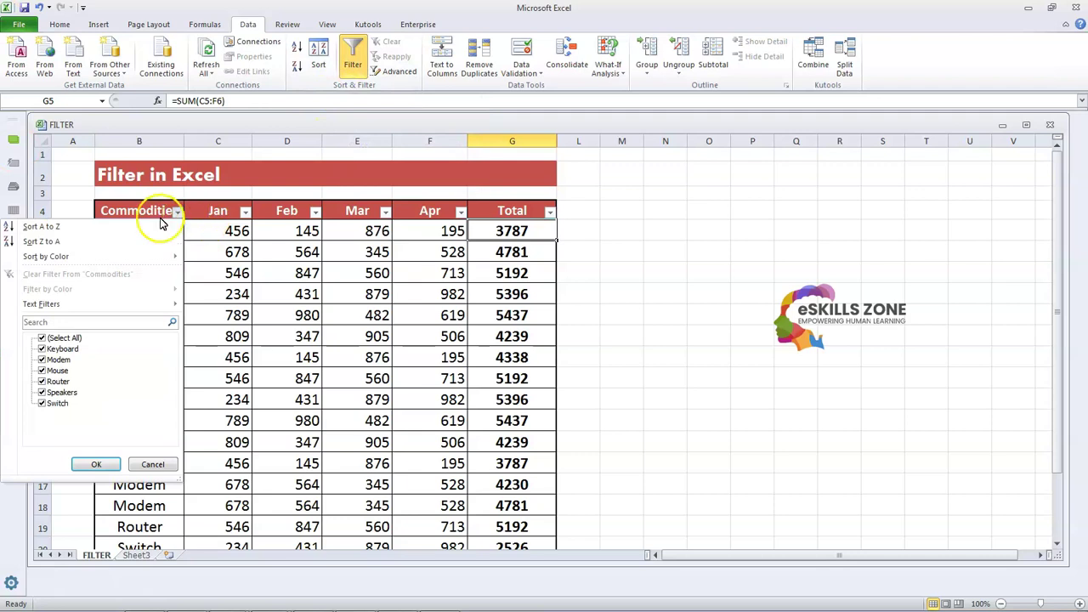
{"action": "left_click", "coordinate": [63, 338]}
{"action": "left_click", "coordinate": [61, 336]}
{"action": "left_click", "coordinate": [61, 337]}
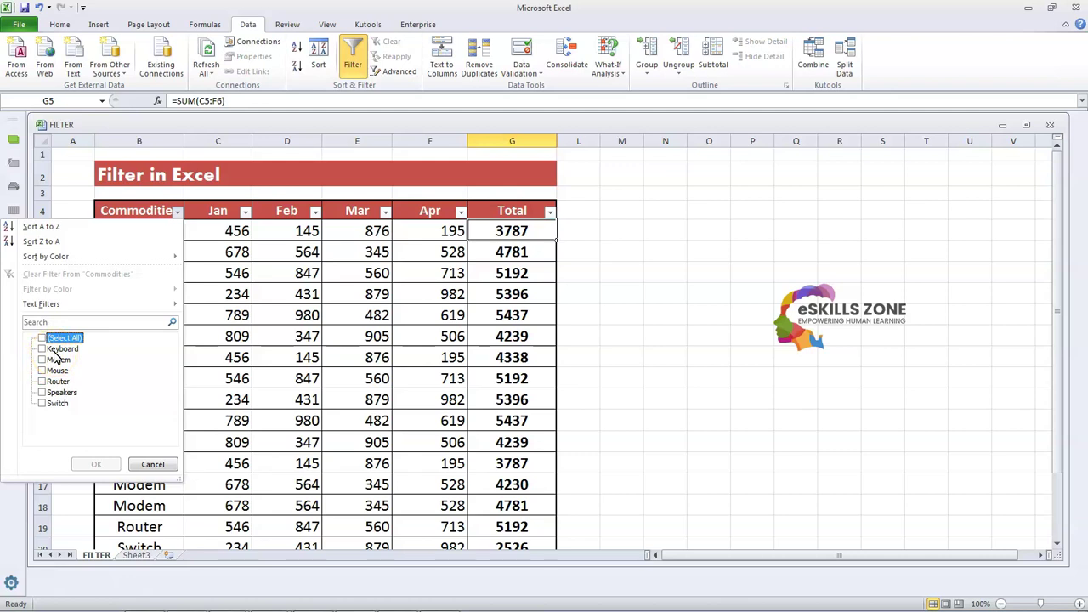
{"action": "left_click", "coordinate": [61, 351]}
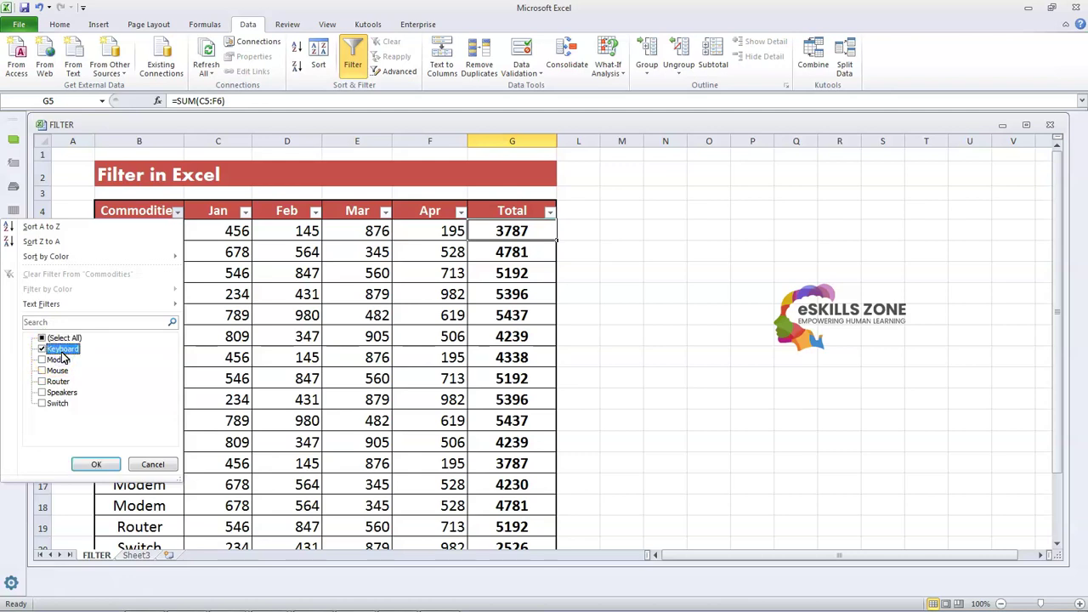
{"action": "left_click", "coordinate": [43, 351]}
{"action": "left_click", "coordinate": [43, 350]}
{"action": "left_click", "coordinate": [42, 350]}
{"action": "left_click", "coordinate": [43, 350]}
{"action": "left_click", "coordinate": [95, 464]}
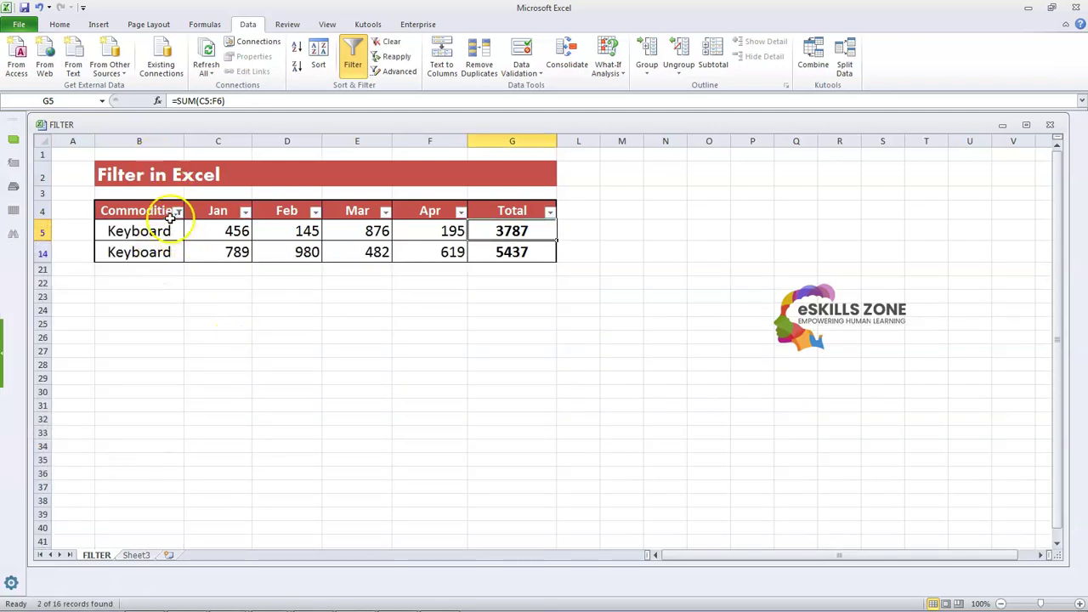
{"action": "left_click_drag", "start_coordinate": [184, 141], "coordinate": [189, 144]}
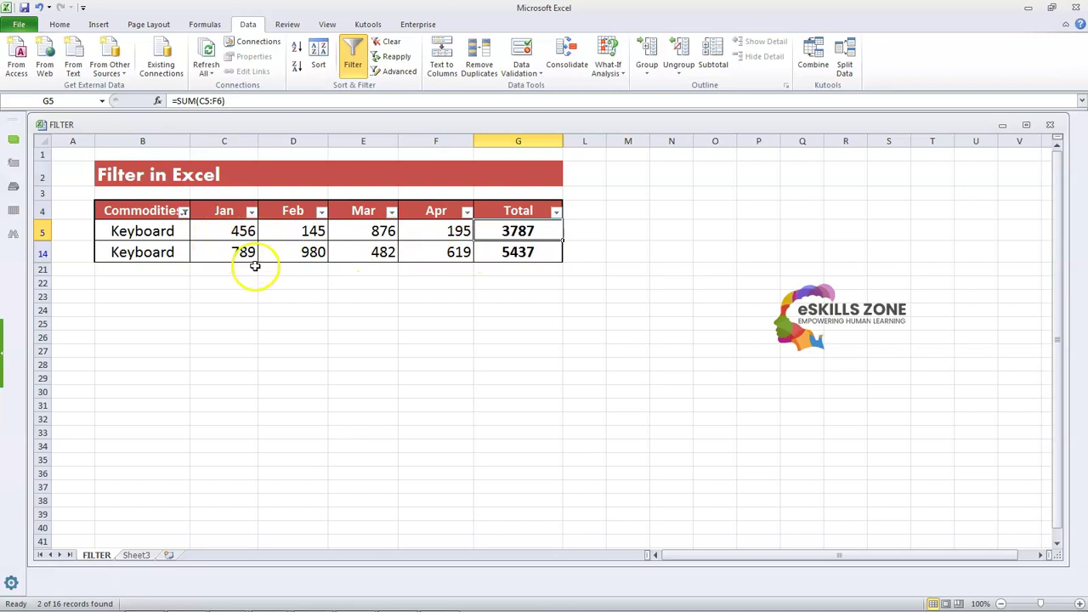
Step: Tick (Select All) in the Commodities filter so every row shows again
{"action": "left_click", "coordinate": [184, 212]}
{"action": "left_click", "coordinate": [49, 339]}
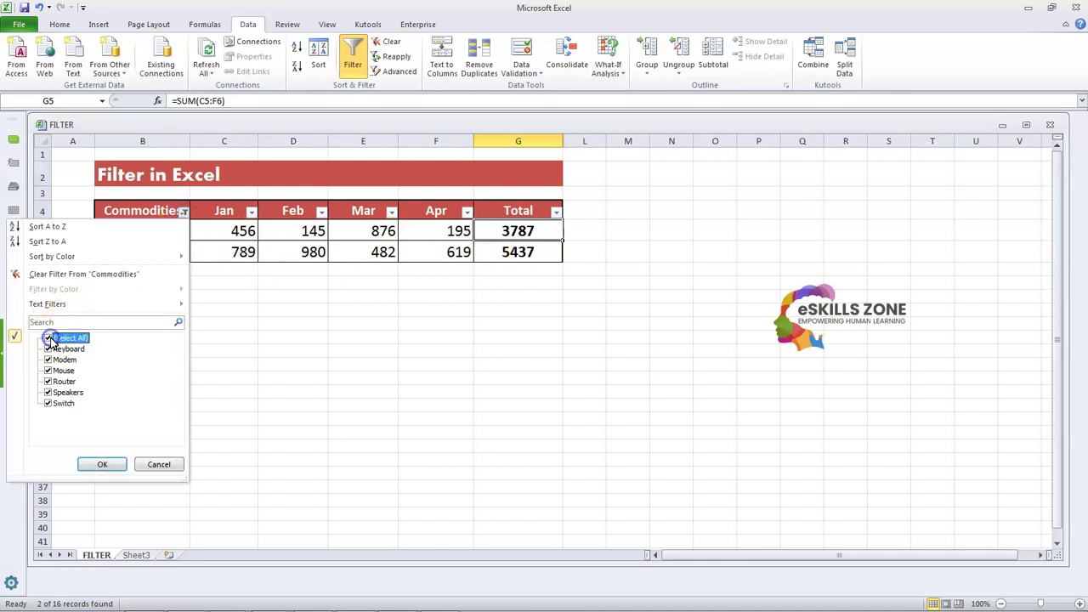
{"action": "left_click", "coordinate": [102, 464]}
{"action": "scroll", "coordinate": [127, 411], "scroll_direction": "down", "scroll_amount": 4}
{"action": "scroll", "coordinate": [138, 422], "scroll_direction": "up", "scroll_amount": 1}
{"action": "scroll", "coordinate": [170, 419], "scroll_direction": "up", "scroll_amount": 3}
{"action": "scroll", "coordinate": [213, 297], "scroll_direction": "down", "scroll_amount": 2}
{"action": "scroll", "coordinate": [213, 296], "scroll_direction": "up", "scroll_amount": 2}
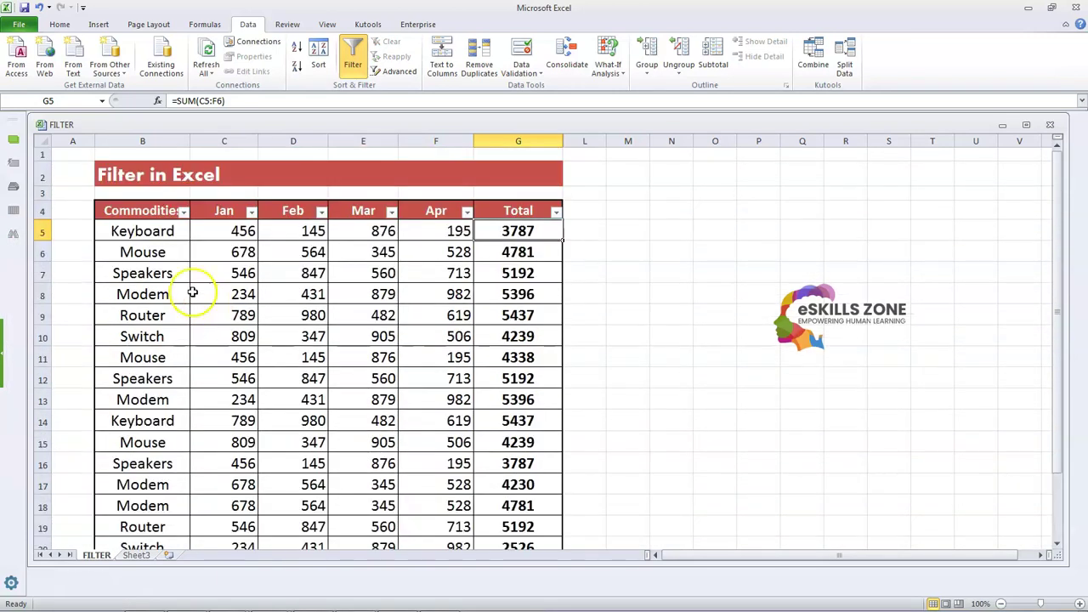
Step: Filter the Commodities column to show only Modem rows
{"action": "left_click", "coordinate": [184, 213]}
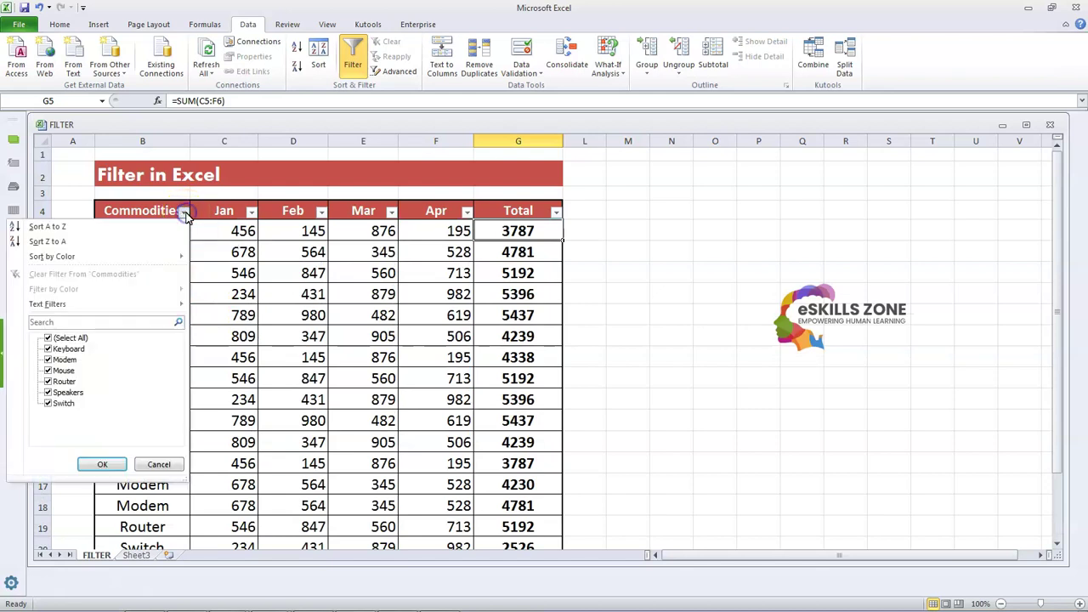
{"action": "left_click", "coordinate": [47, 339]}
{"action": "left_click", "coordinate": [47, 359]}
{"action": "left_click", "coordinate": [102, 464]}
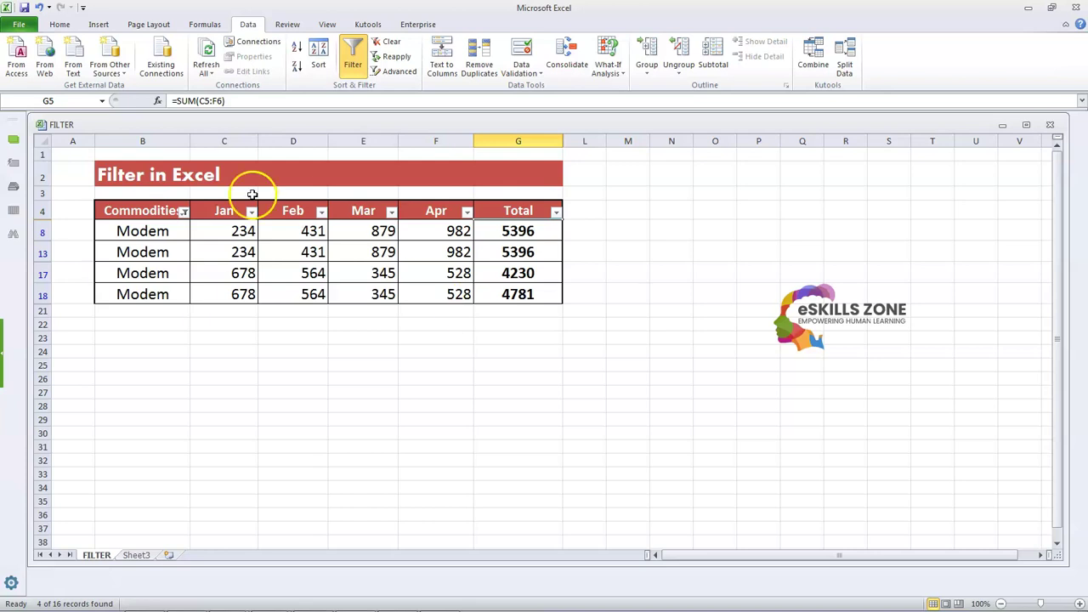
Step: Restore all commodities to the table and select Jan cell C5
{"action": "left_click", "coordinate": [184, 212]}
{"action": "left_click", "coordinate": [48, 338]}
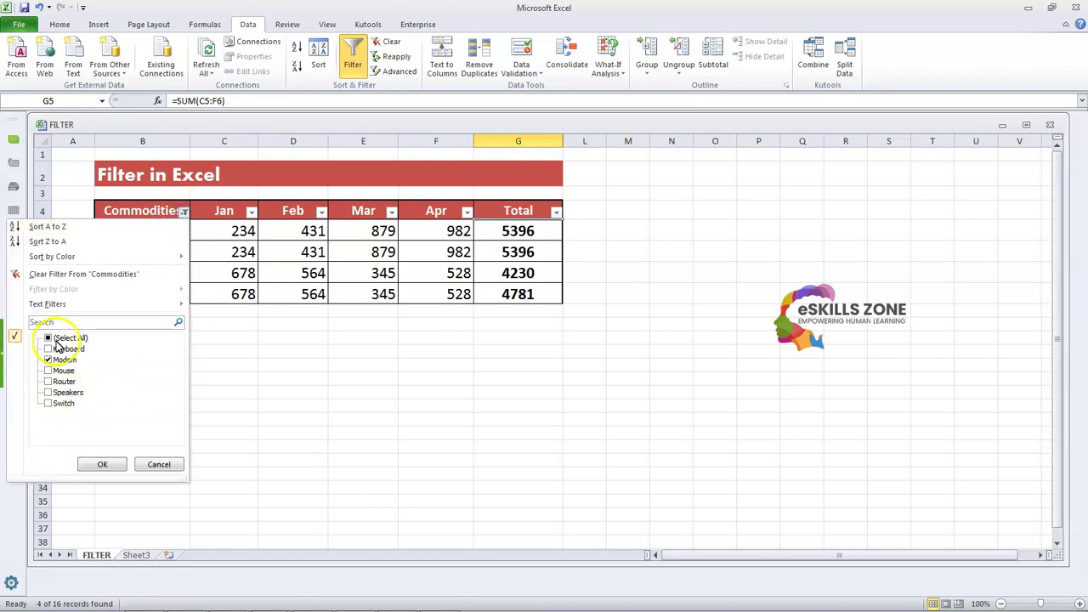
{"action": "left_click", "coordinate": [100, 465]}
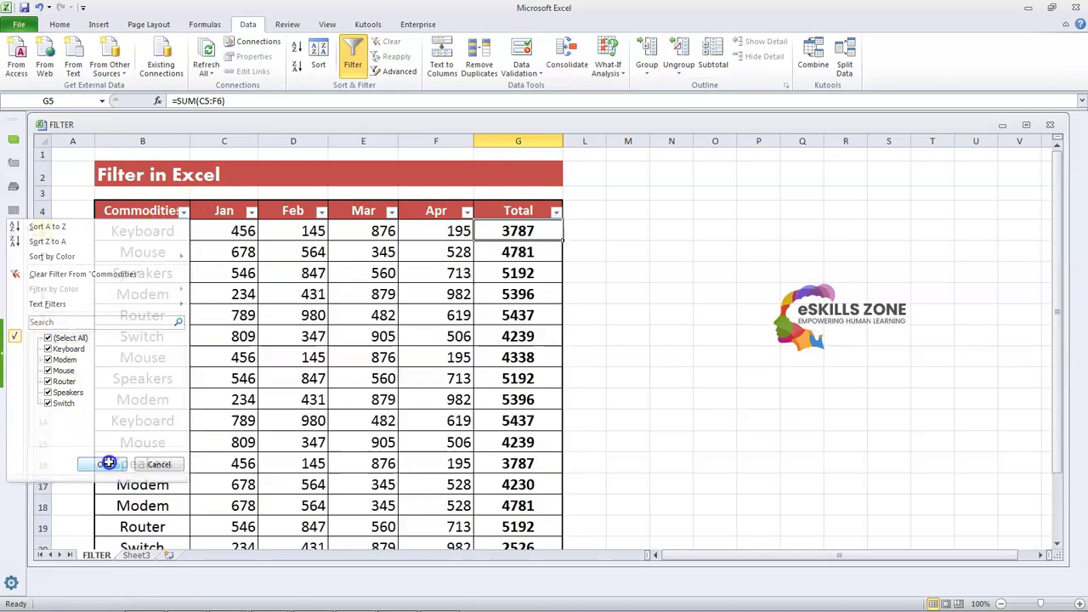
{"action": "left_click", "coordinate": [281, 254]}
{"action": "left_click", "coordinate": [367, 291]}
{"action": "left_click", "coordinate": [278, 260]}
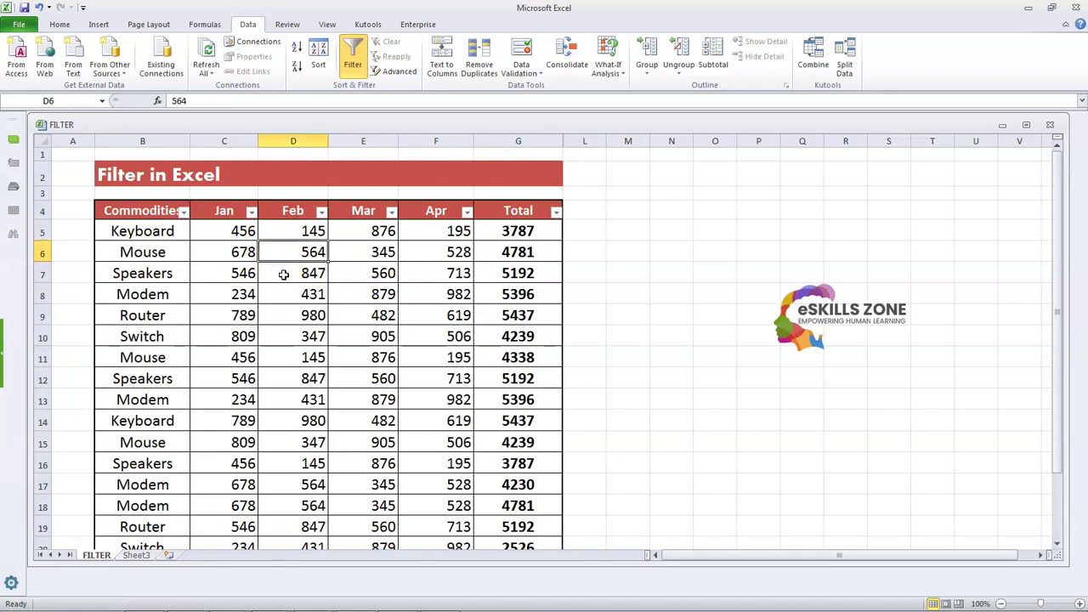
{"action": "left_click", "coordinate": [232, 236]}
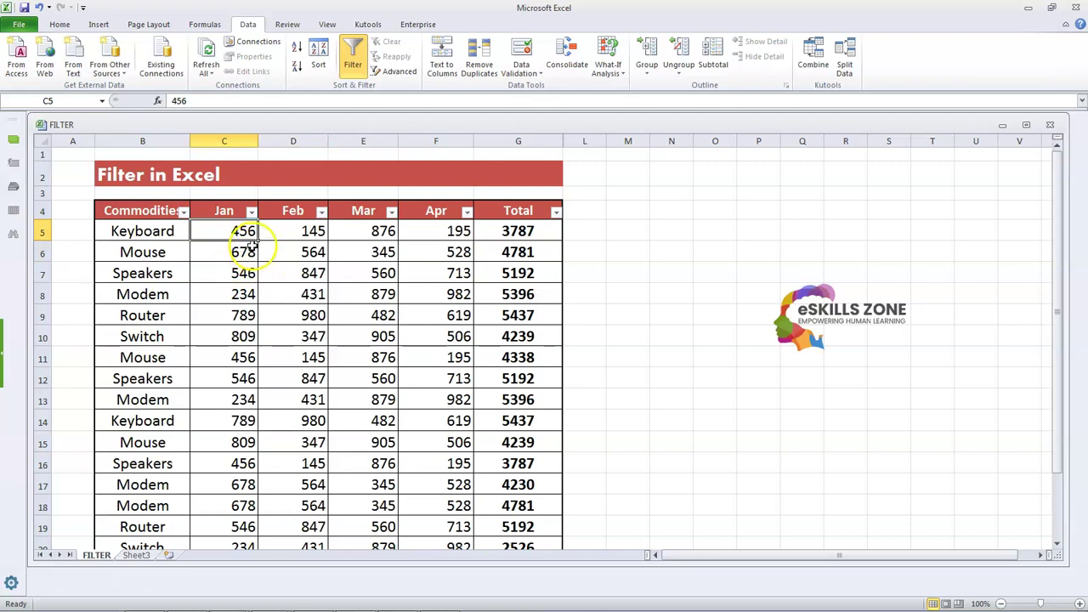
Step: Browse the Jan filter's Number Filters options, then dismiss the menu unchanged
{"action": "left_click", "coordinate": [251, 212]}
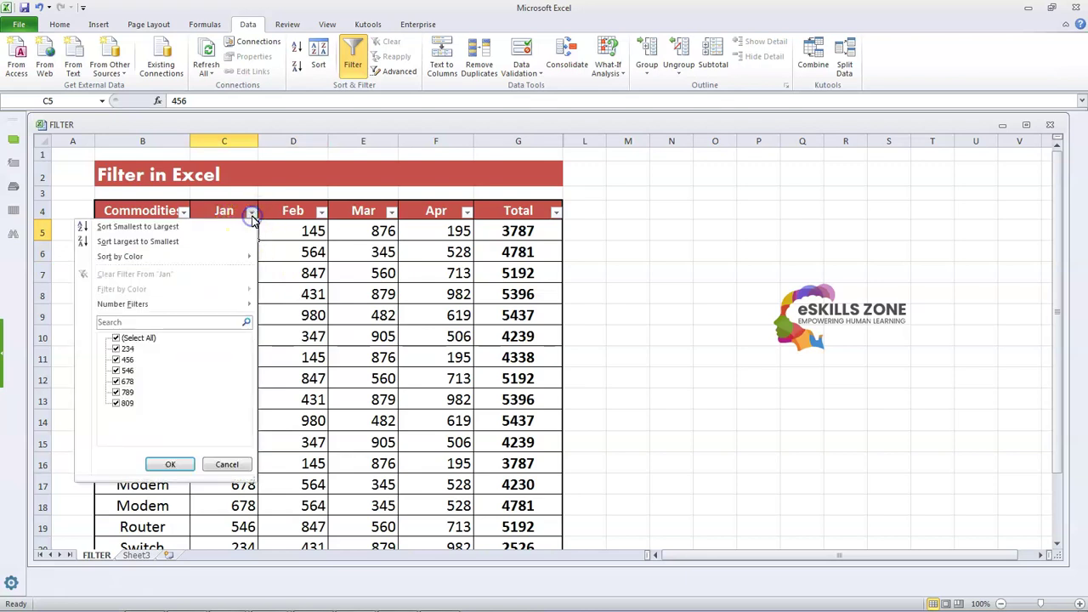
{"action": "left_click", "coordinate": [252, 213]}
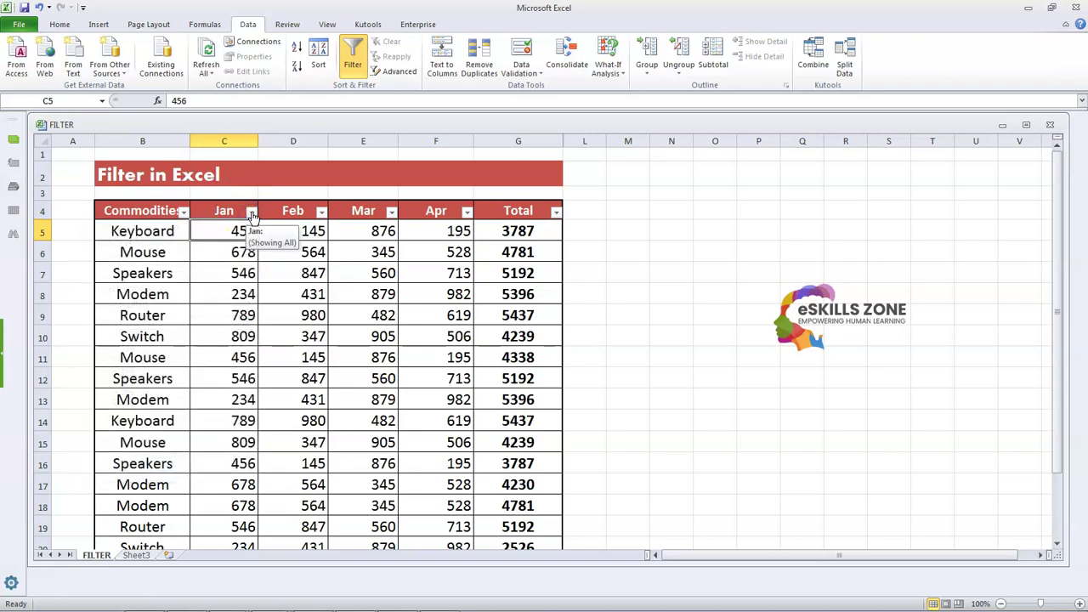
{"action": "left_click", "coordinate": [252, 212]}
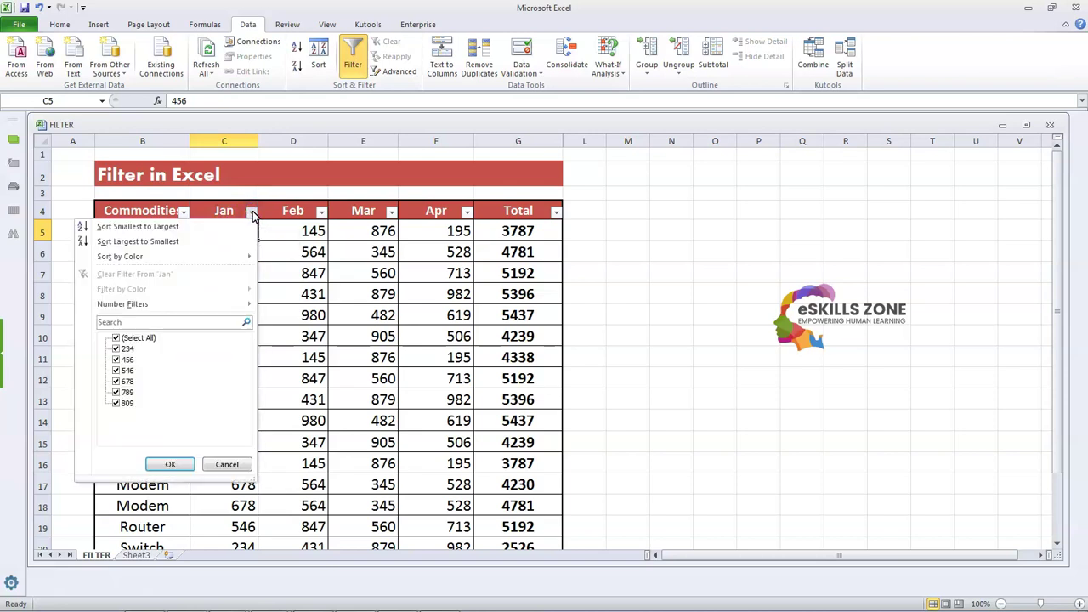
{"action": "left_click", "coordinate": [219, 303]}
{"action": "left_click", "coordinate": [319, 397]}
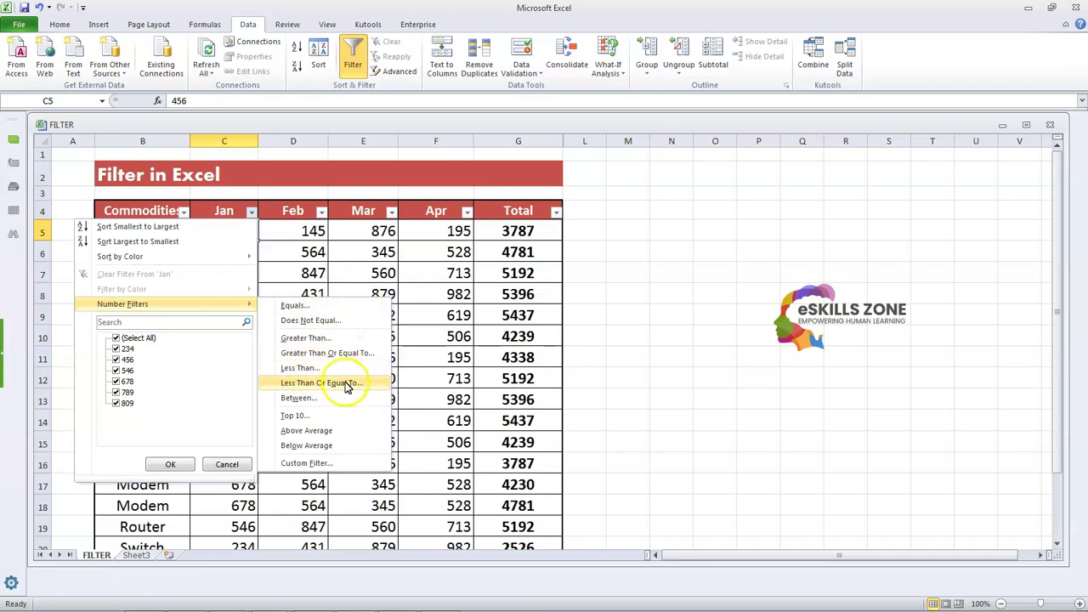
{"action": "left_click", "coordinate": [649, 290]}
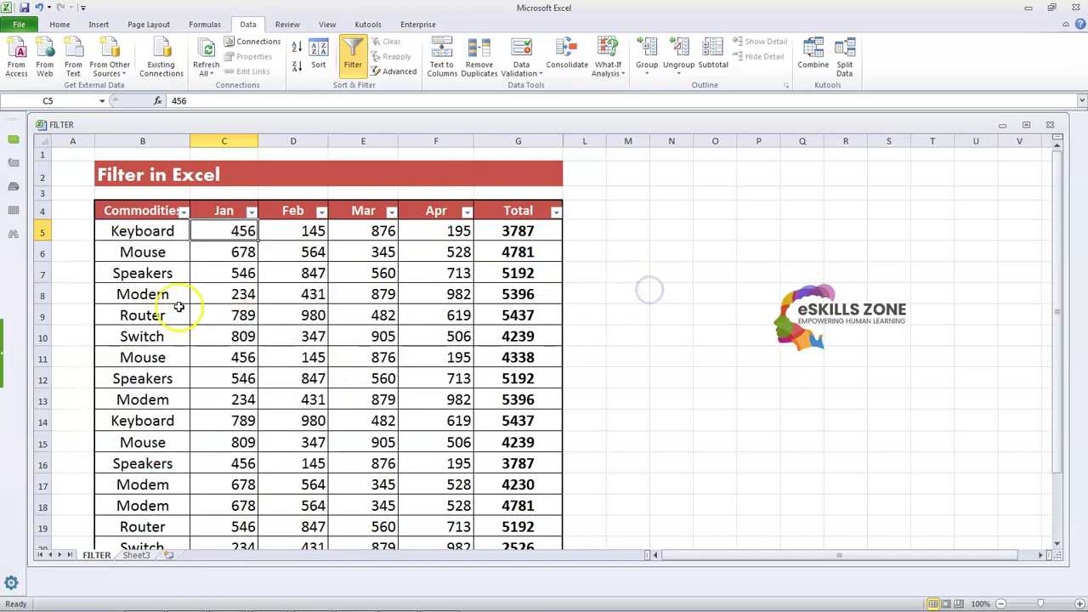
Step: Reopen the Jan filter and bring up its Number Filters submenu
{"action": "scroll", "coordinate": [242, 309], "scroll_direction": "down", "scroll_amount": 2}
{"action": "scroll", "coordinate": [242, 310], "scroll_direction": "up", "scroll_amount": 2}
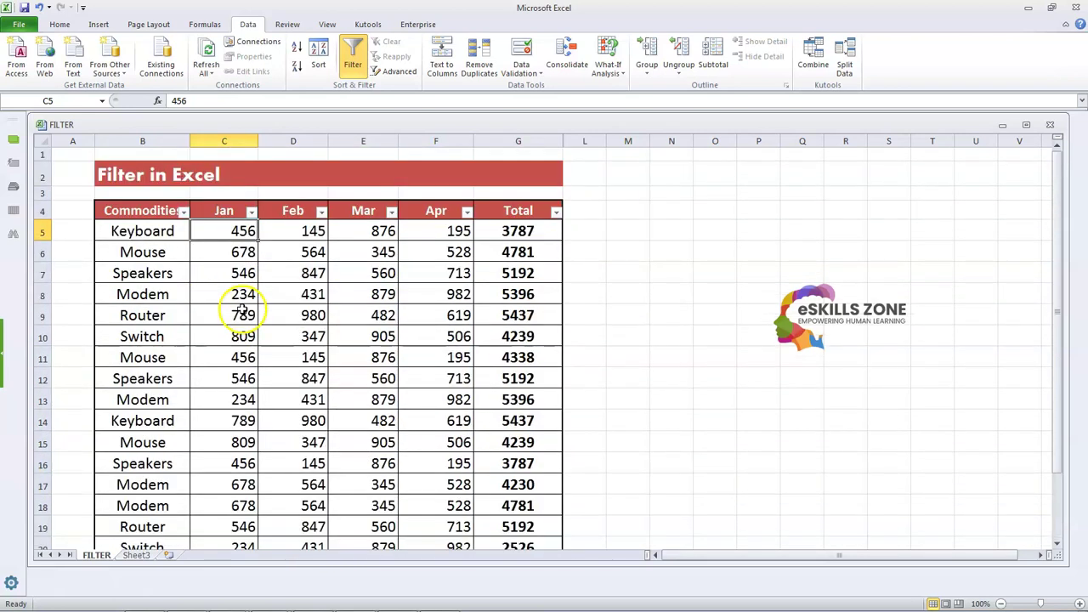
{"action": "left_click", "coordinate": [252, 212]}
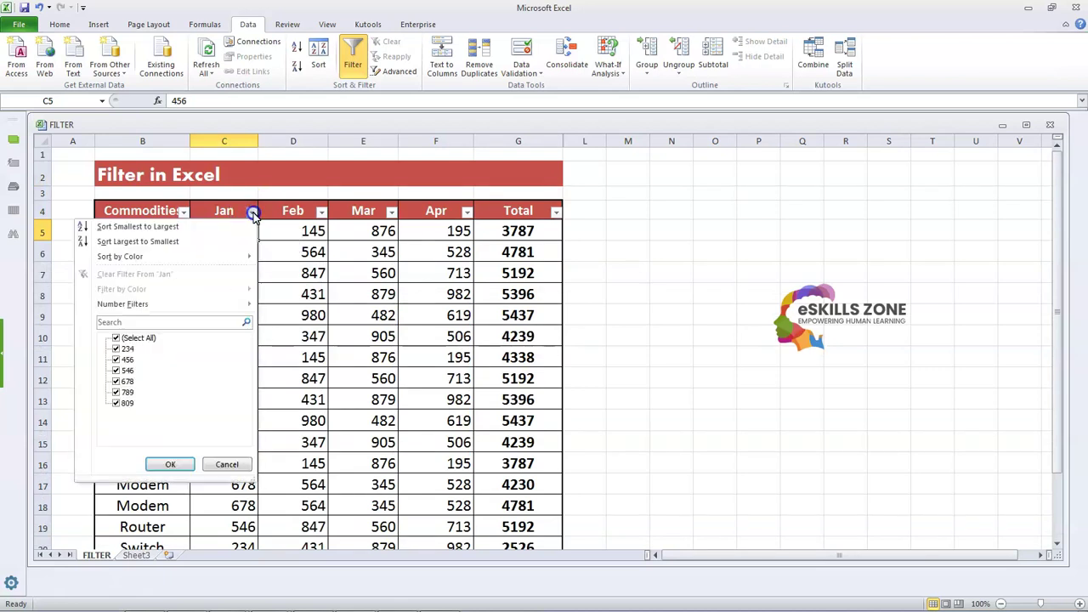
{"action": "left_click", "coordinate": [220, 303]}
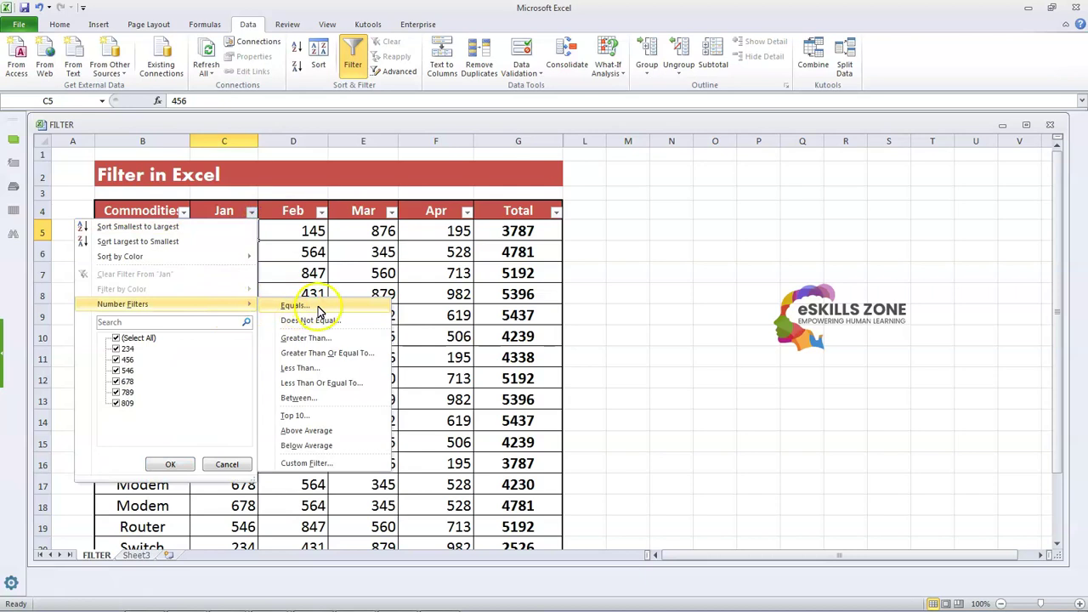
Step: Apply a Jan 'less than 500' number filter
{"action": "left_click", "coordinate": [350, 369]}
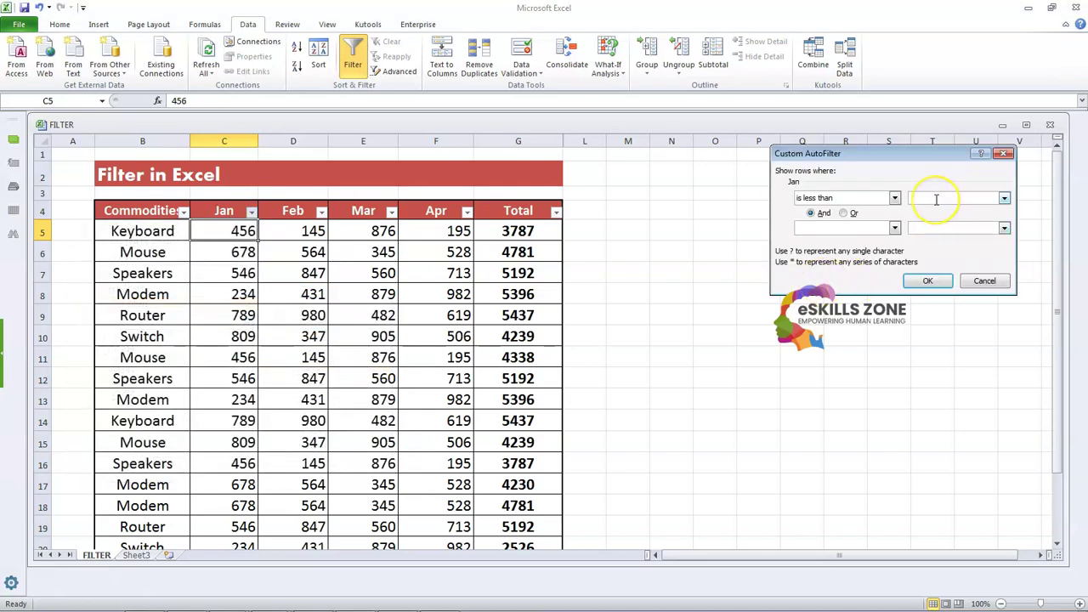
{"action": "type", "text": "500"}
{"action": "left_click", "coordinate": [927, 286]}
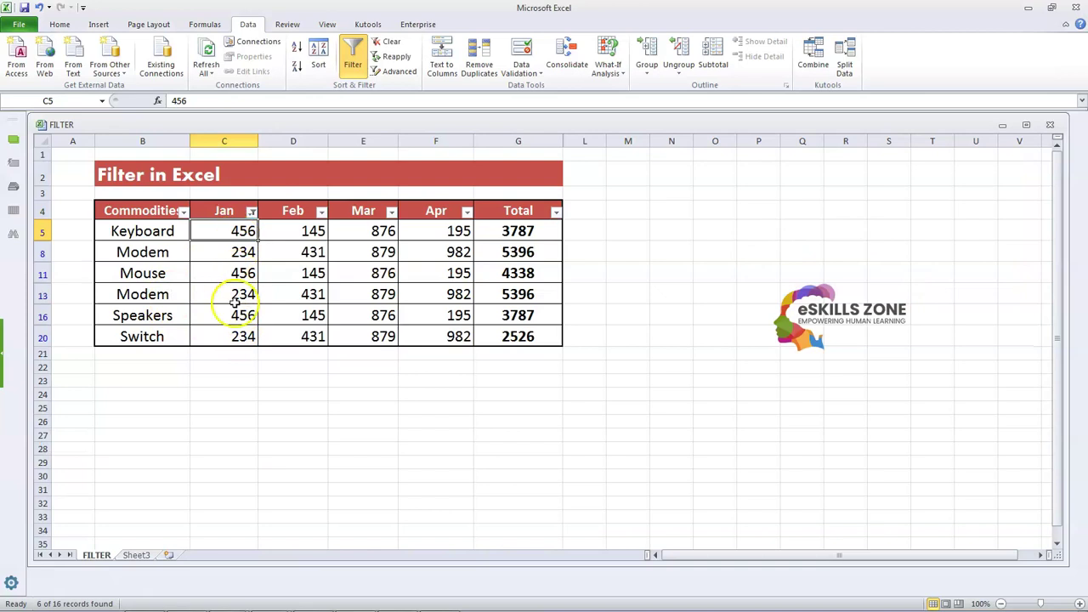
Step: Reconfirm the Jan less-than condition, then undo the filter that hid every row with Ctrl+Z
{"action": "left_click", "coordinate": [252, 212]}
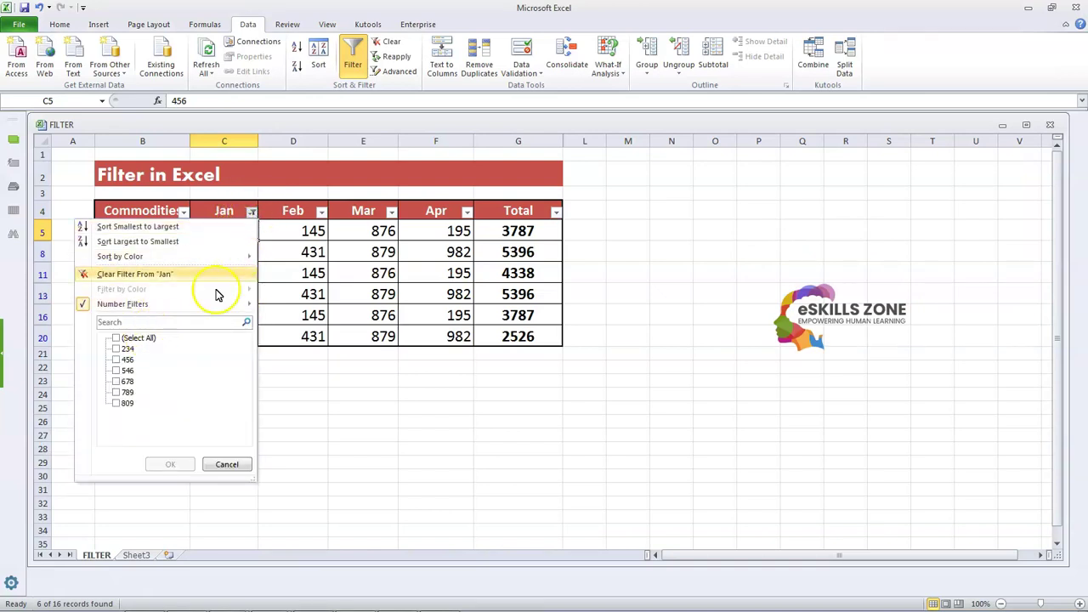
{"action": "mouse_move", "coordinate": [144, 306]}
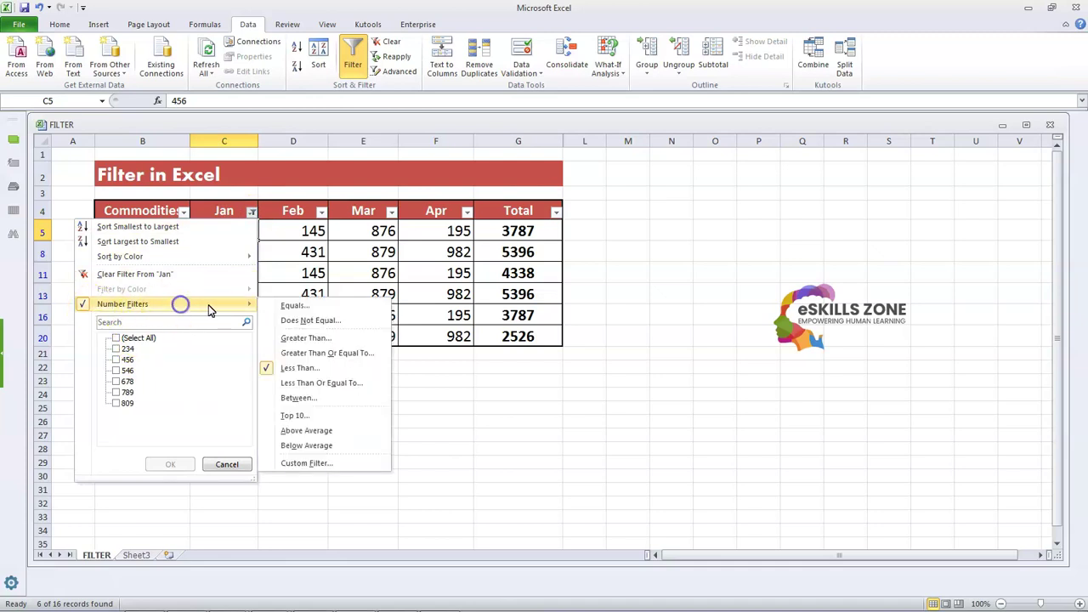
{"action": "left_click", "coordinate": [299, 368]}
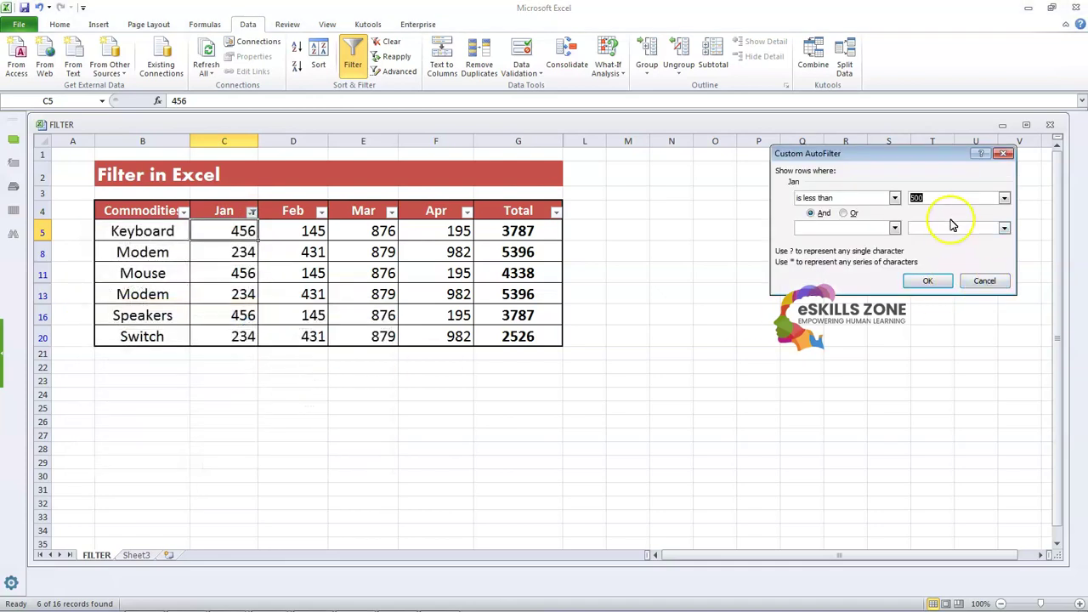
{"action": "left_click", "coordinate": [927, 281]}
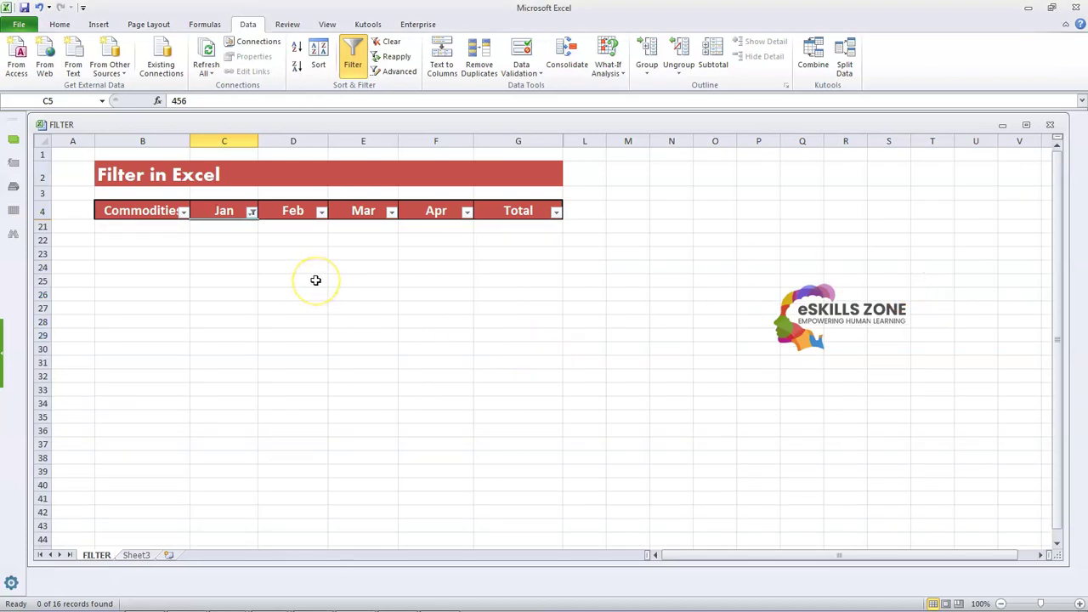
{"action": "key", "text": "ctrl+z"}
{"action": "key", "text": "ctrl+z"}
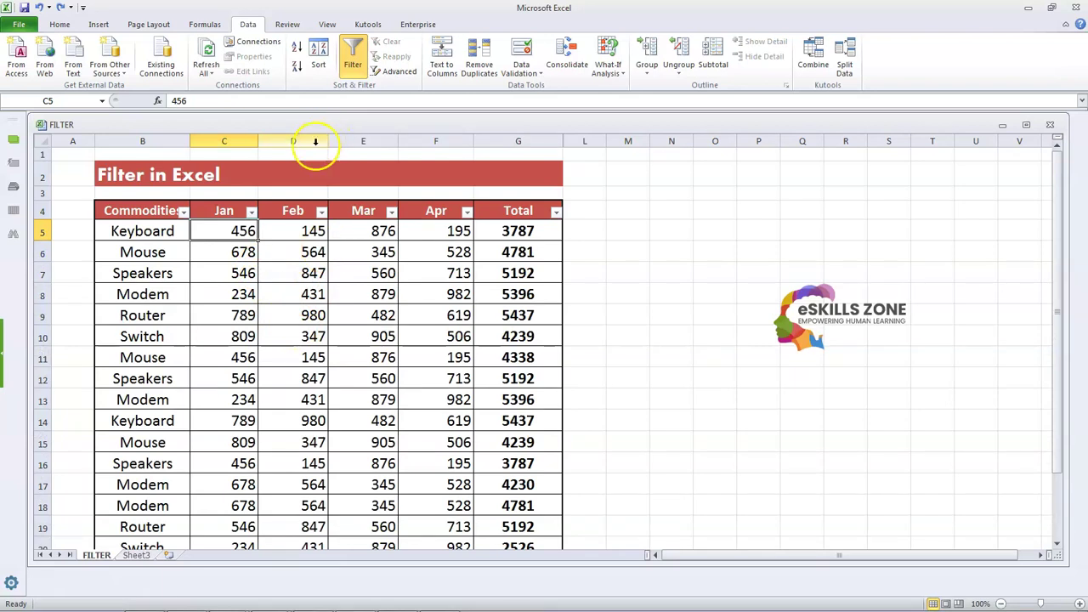
Step: Select cells in the Feb and Mar columns, rows 5-7, to review their values
{"action": "left_click", "coordinate": [289, 279]}
{"action": "left_click", "coordinate": [322, 254]}
{"action": "left_click", "coordinate": [381, 252]}
{"action": "left_click", "coordinate": [326, 231]}
{"action": "scroll", "coordinate": [382, 298], "scroll_direction": "down", "scroll_amount": 3}
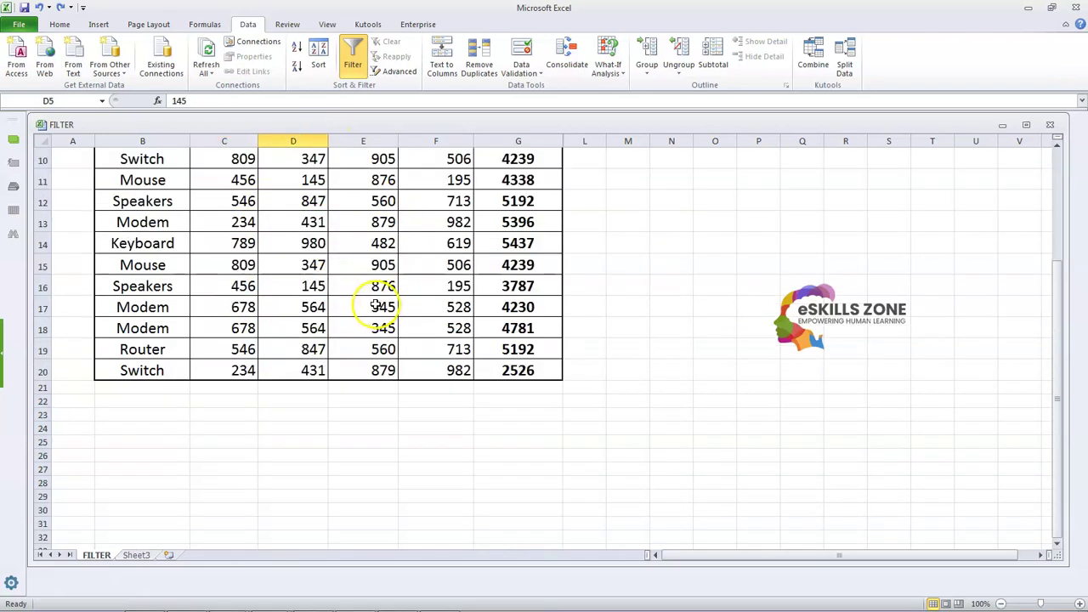
{"action": "scroll", "coordinate": [376, 289], "scroll_direction": "up", "scroll_amount": 2}
{"action": "scroll", "coordinate": [313, 267], "scroll_direction": "down", "scroll_amount": 2}
{"action": "scroll", "coordinate": [340, 281], "scroll_direction": "up", "scroll_amount": 3}
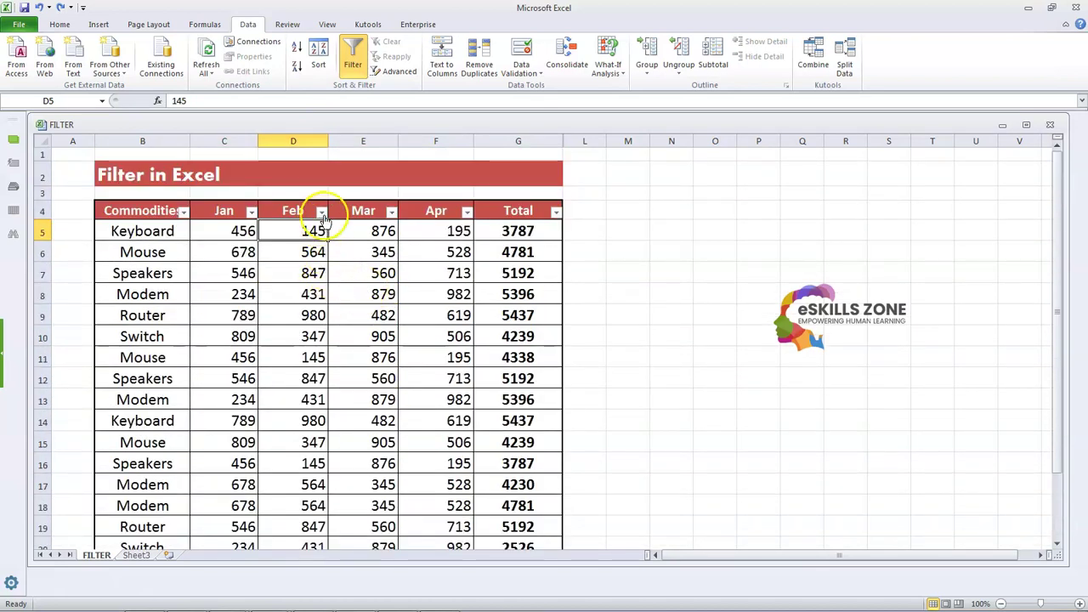
Step: Set a Feb 'equals 980' number filter, leaving only the Router and Keyboard rows
{"action": "left_click", "coordinate": [321, 212]}
{"action": "mouse_move", "coordinate": [301, 307]}
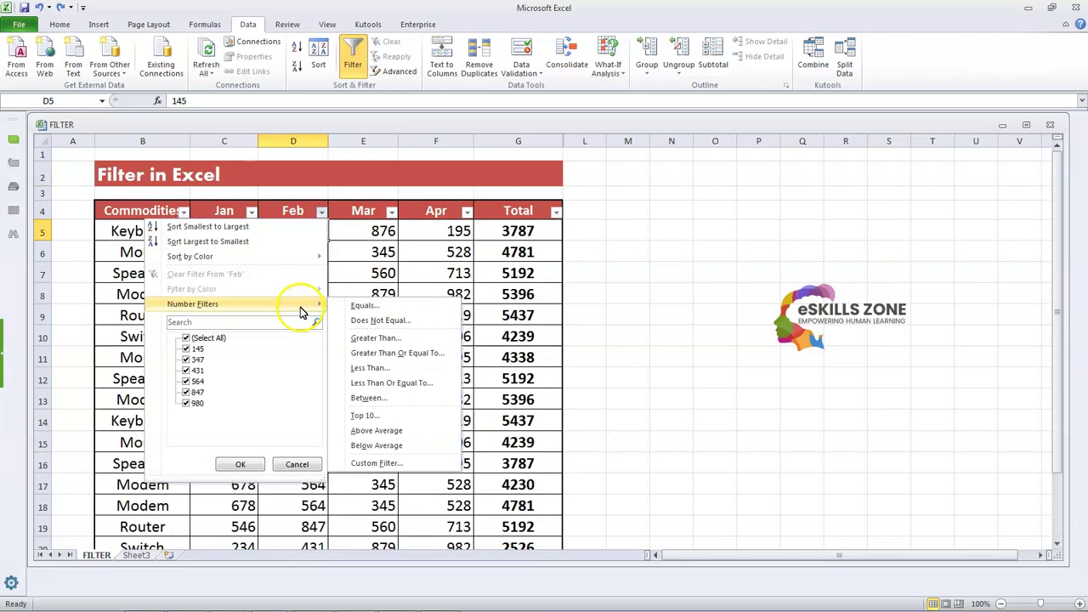
{"action": "left_click", "coordinate": [384, 306]}
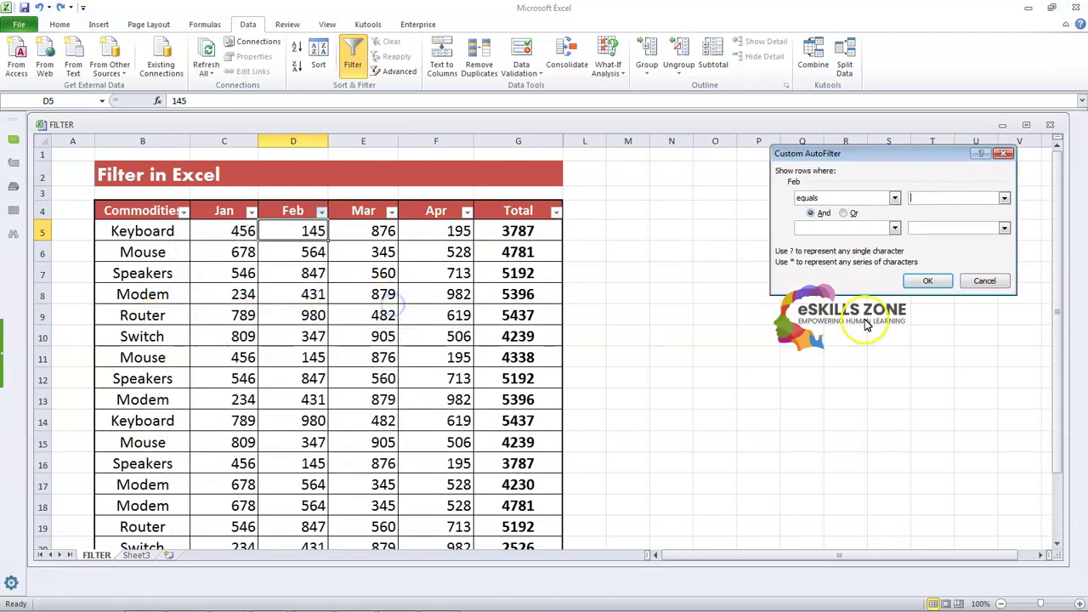
{"action": "type", "text": "980"}
{"action": "key", "text": "Return"}
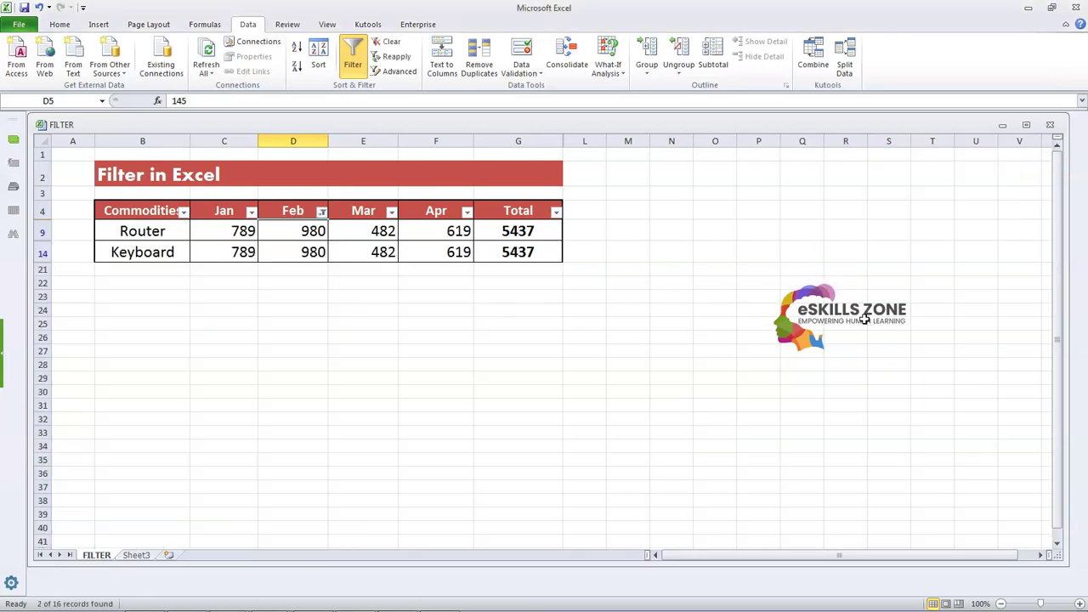